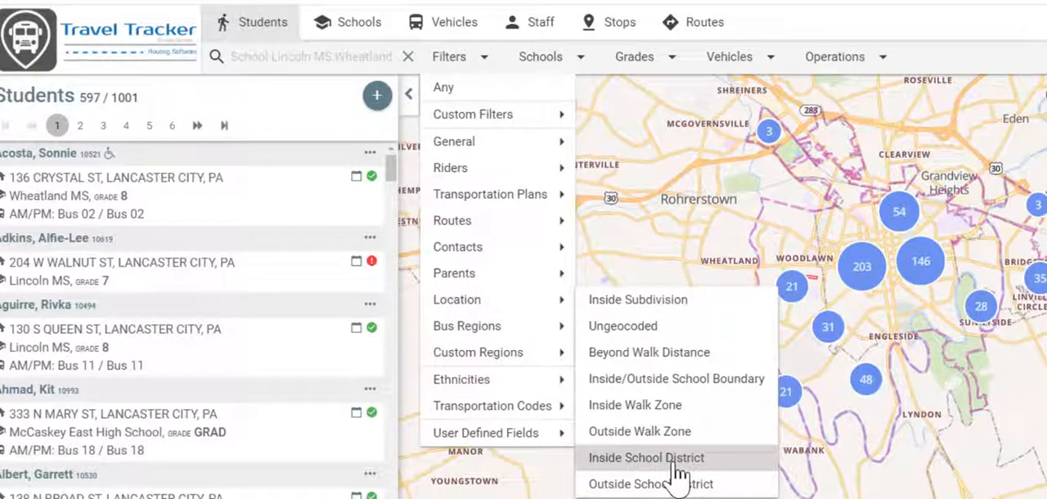
- Filter the student list to students inside the school district who are unrouted
left_click(672, 465)
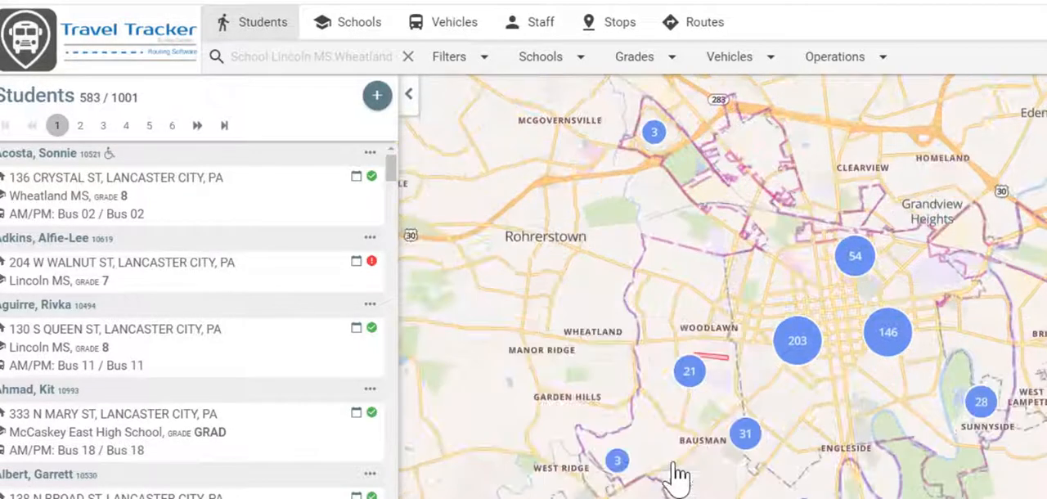
left_click(486, 70)
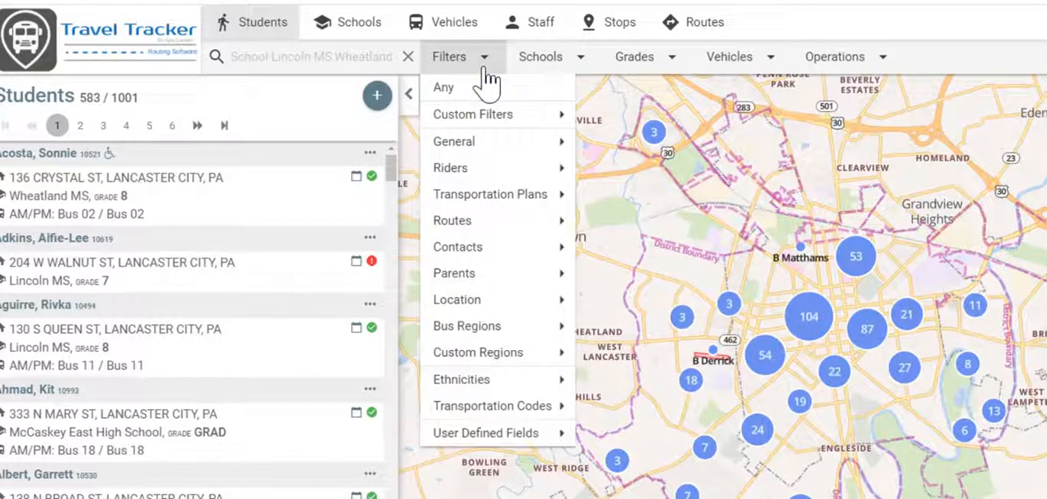
mouse_move(496, 233)
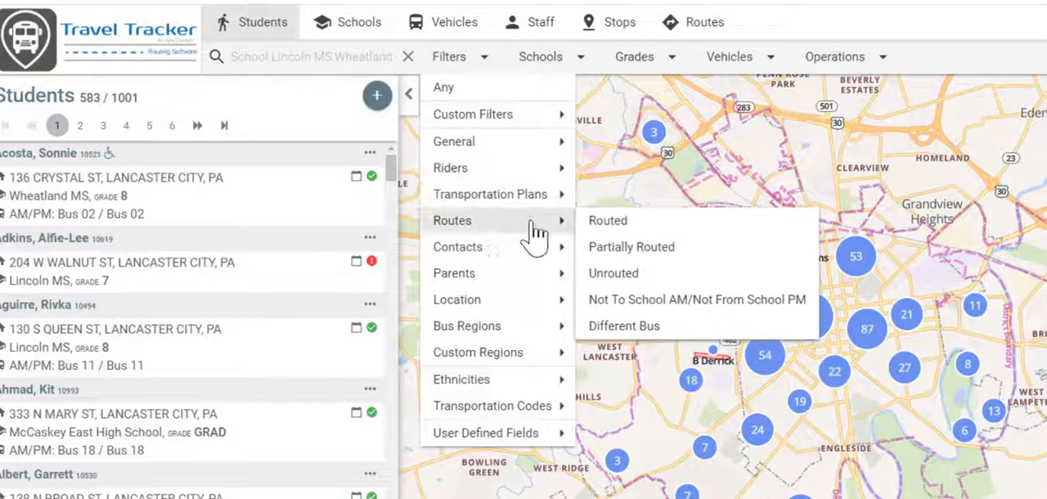
left_click(630, 280)
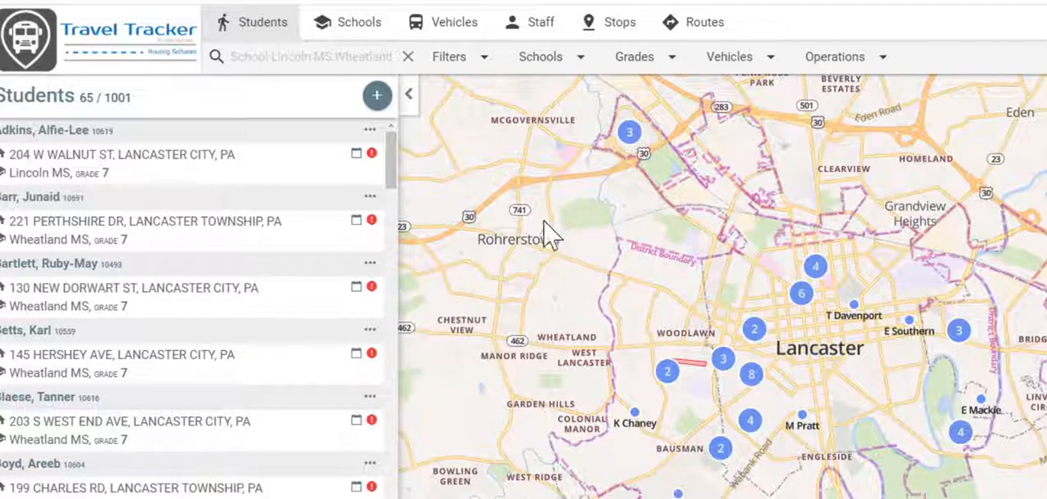
- Save the current student filter as a custom filter named "MS and HS Riders unrouted within district"
left_click(491, 72)
mouse_move(491, 114)
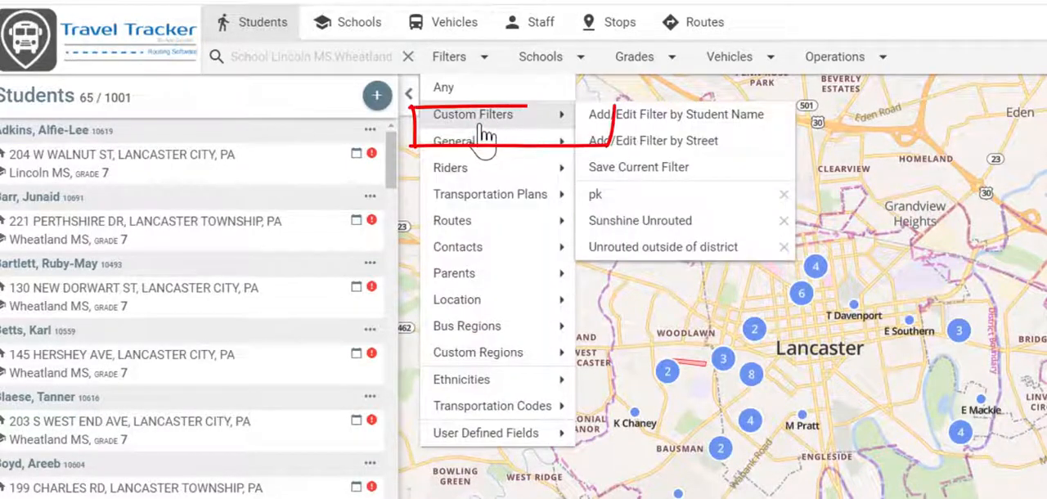
left_click(636, 172)
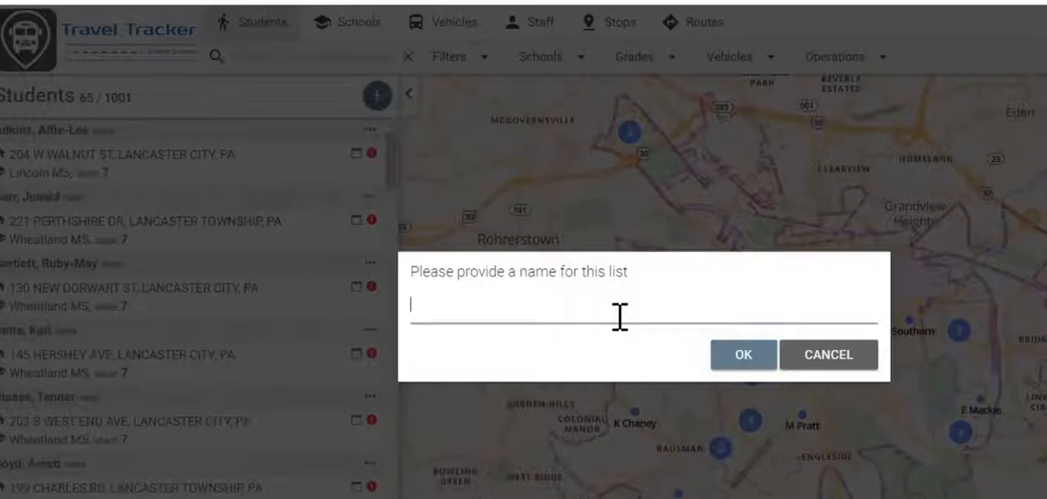
type("MS and HS Riders")
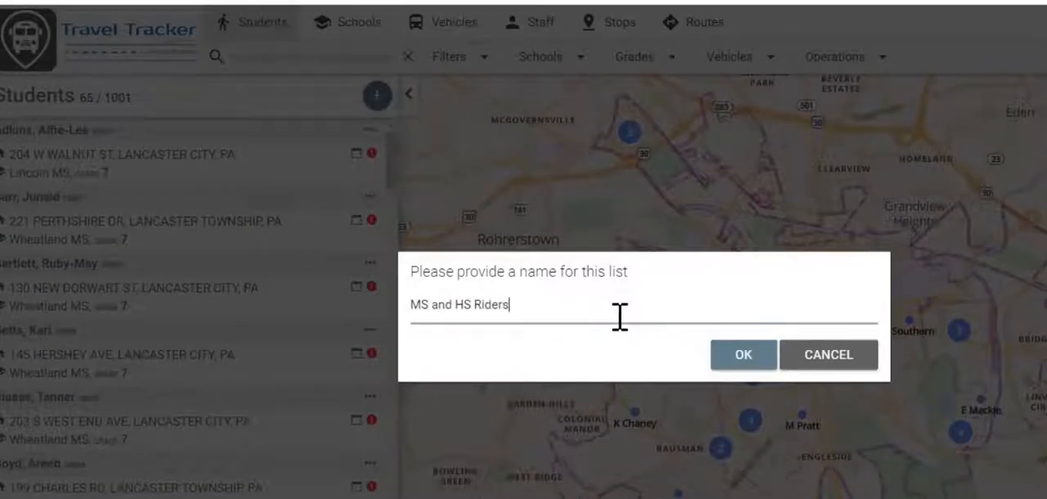
type(" t")
key("BackSpace")
type("unrouted")
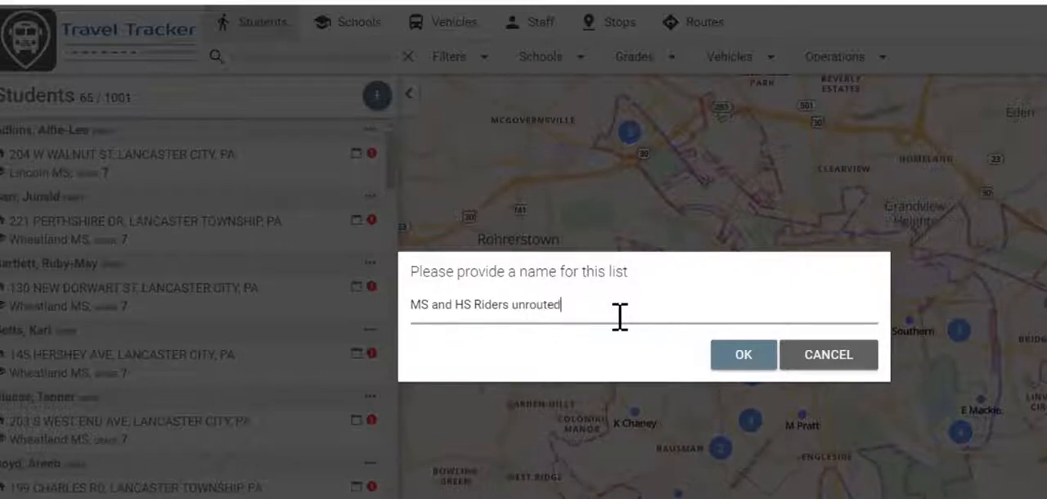
type(" within oistrict")
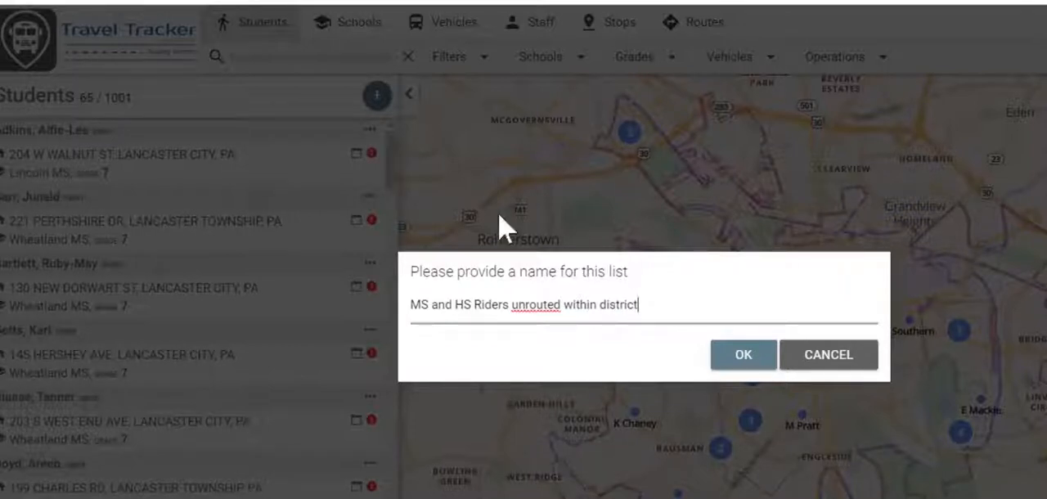
left_click(736, 364)
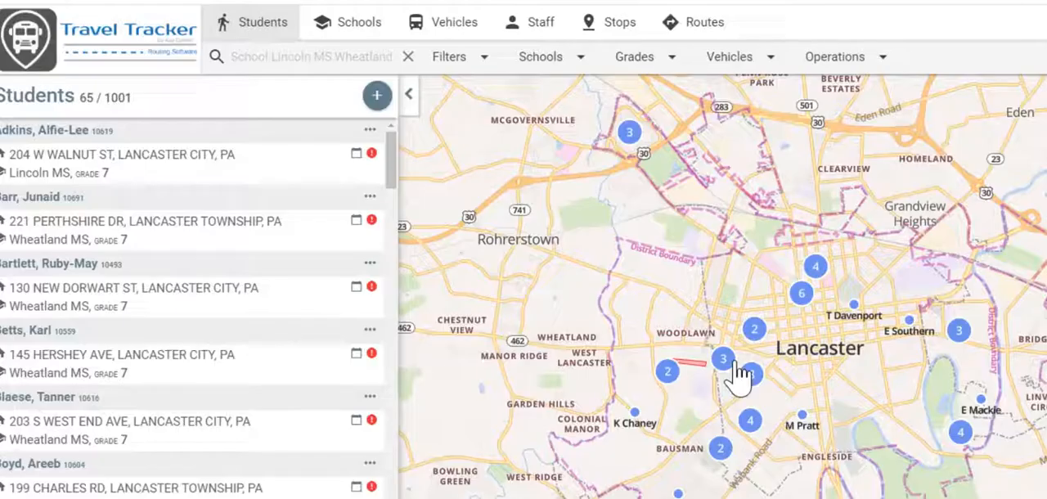
- Clear the active student filters and apply the saved custom filter "MS and HS Riders unrouted within district"
left_click(407, 57)
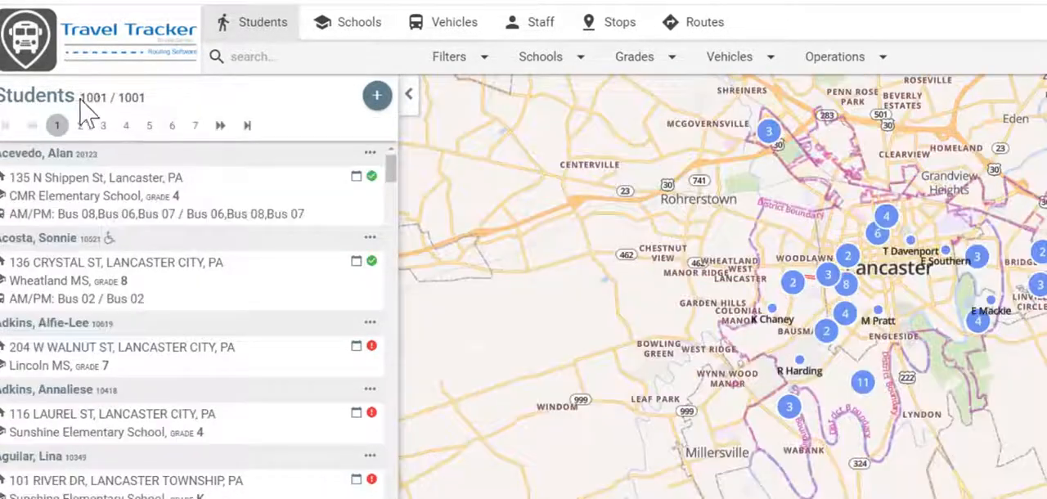
left_click(489, 59)
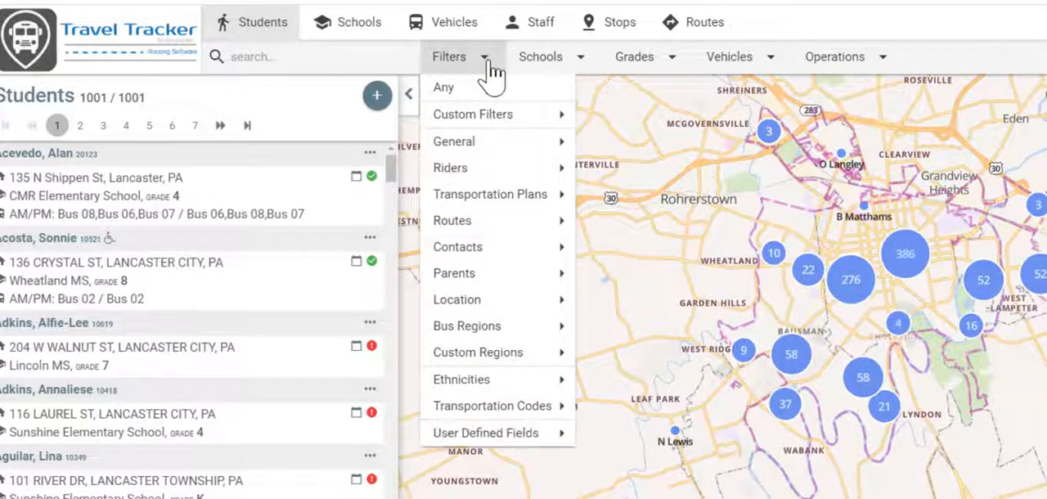
mouse_move(491, 123)
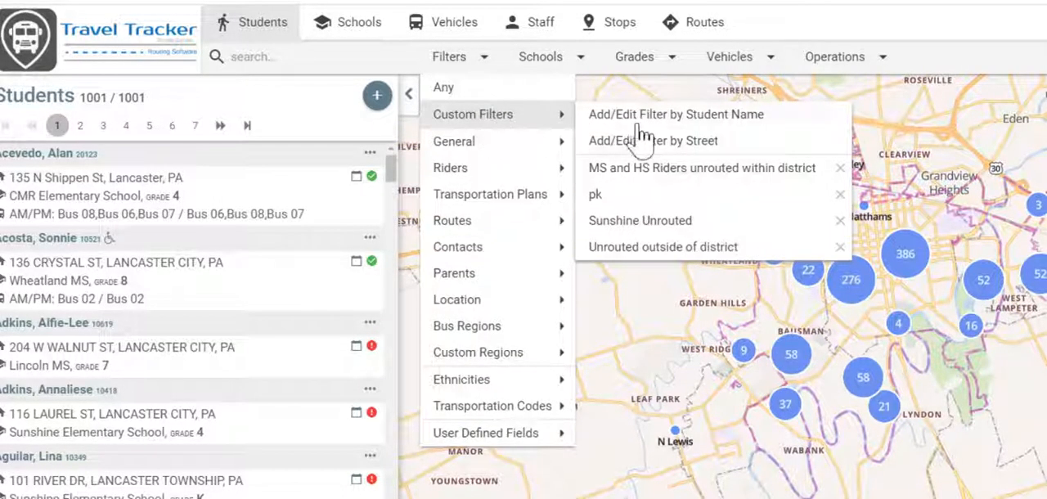
left_click(697, 169)
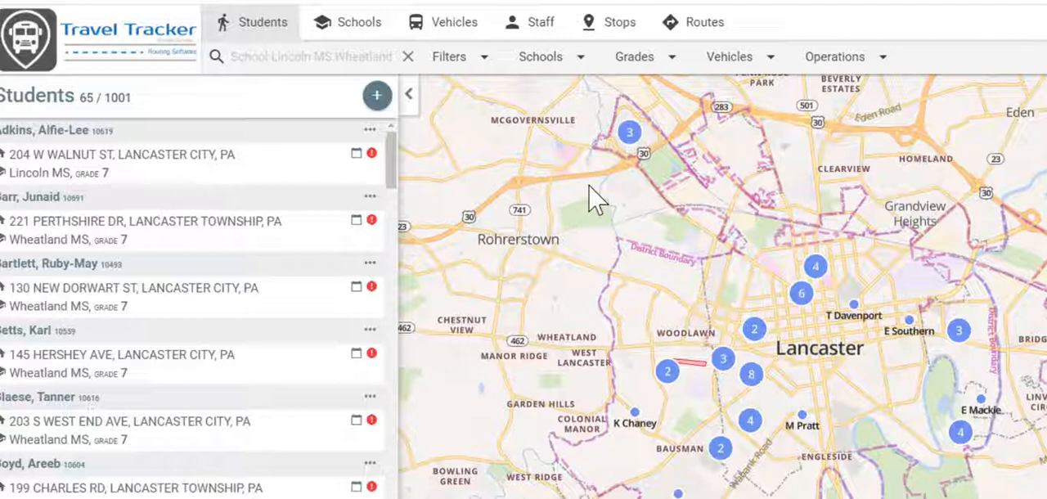
- Create a new route for the vehicle Bus 22 with the default weekday schedule
left_click(702, 32)
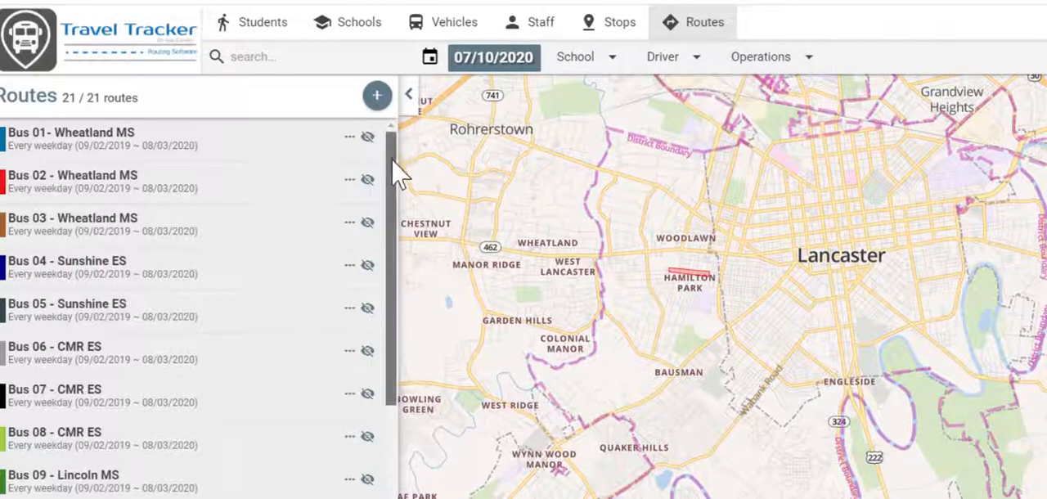
left_click_drag(390, 143, 417, 489)
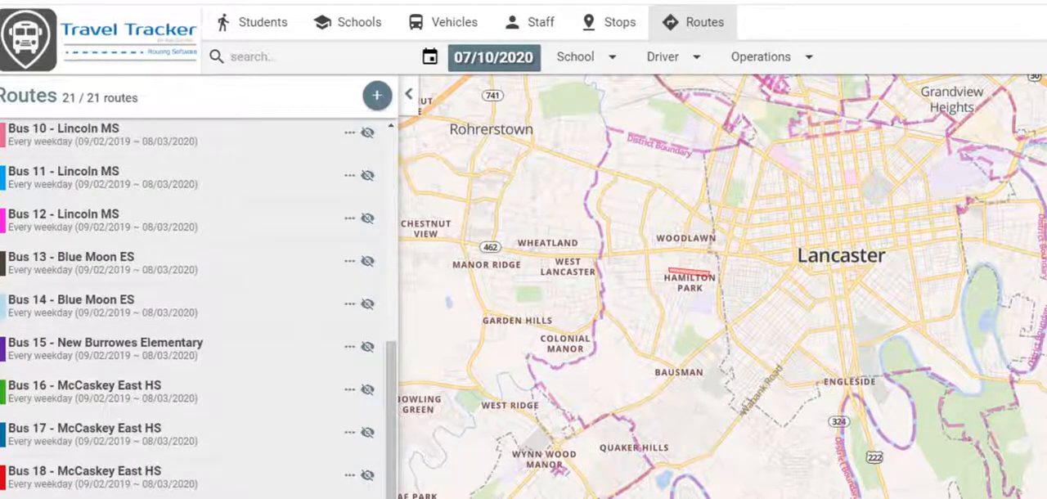
left_click(378, 98)
left_click(432, 167)
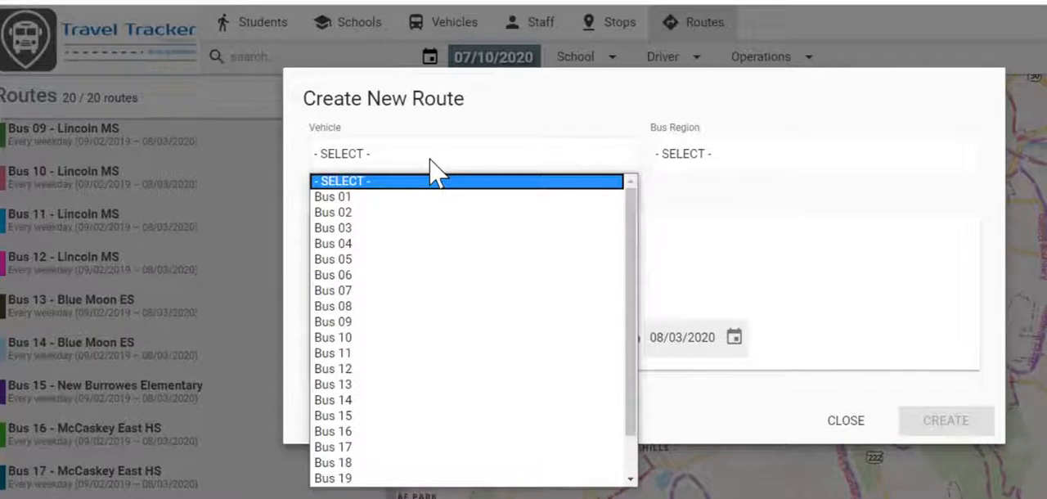
left_click_drag(633, 258, 632, 304)
left_click(411, 479)
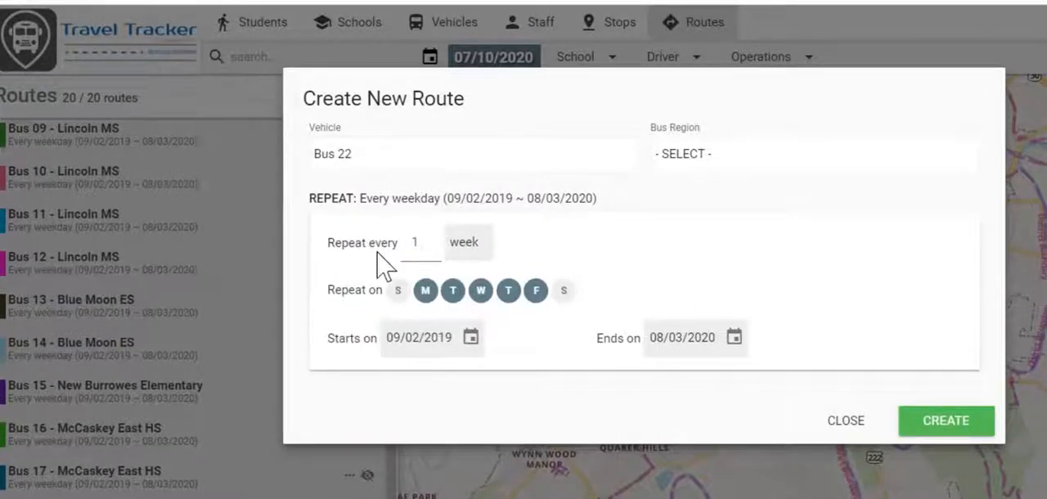
left_click(949, 425)
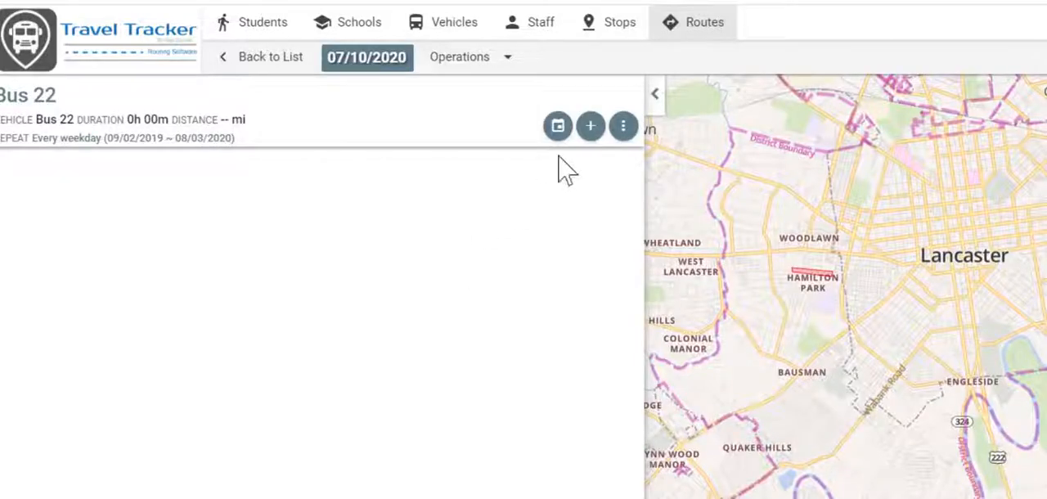
- Create a trip named "Bus 22 AM" on the route, using the student custom filter "MS and HS Riders unrouted within district"
left_click(593, 131)
left_click(418, 156)
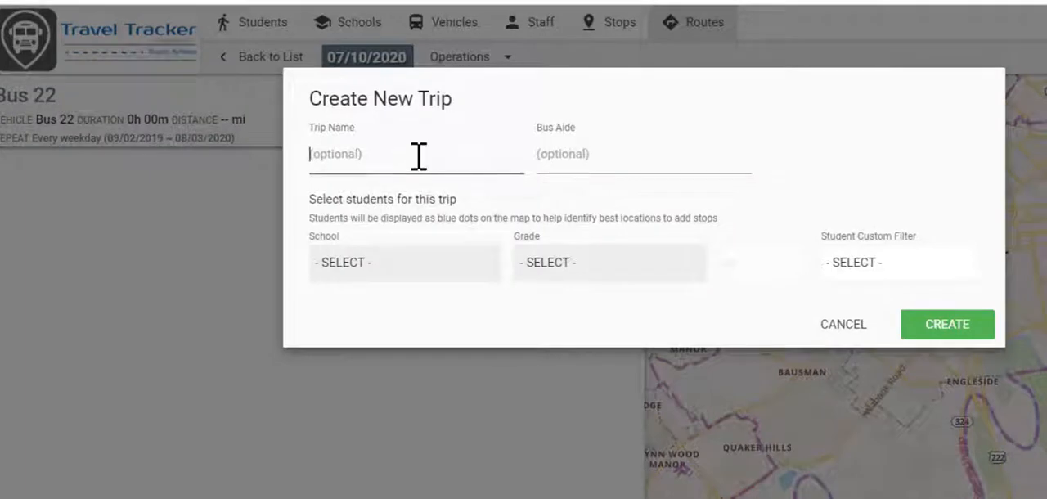
type("Bus 22 AM")
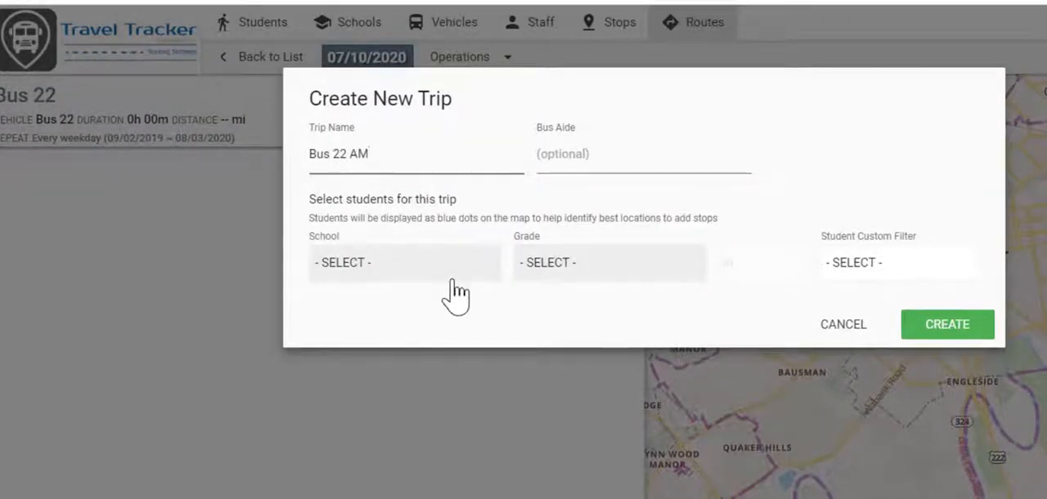
left_click(390, 275)
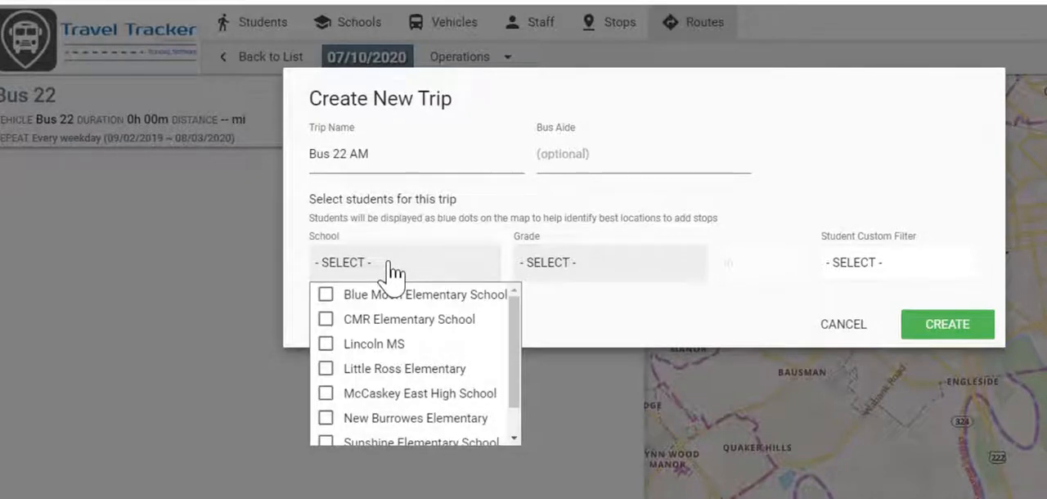
left_click(389, 275)
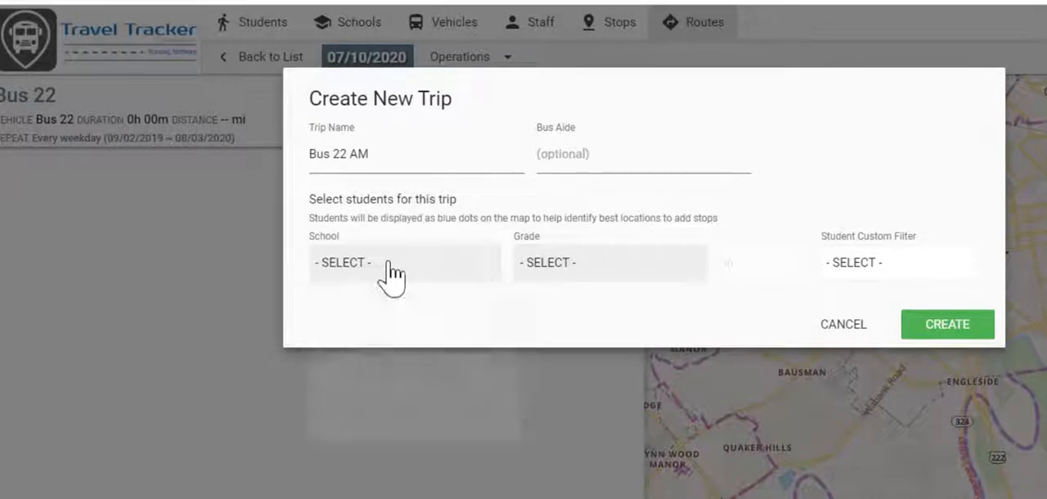
left_click(880, 274)
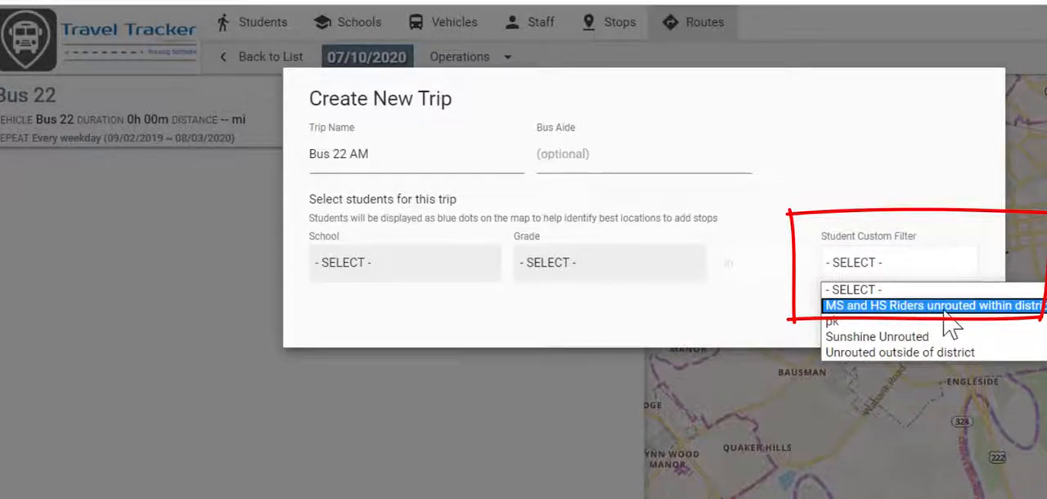
left_click(947, 309)
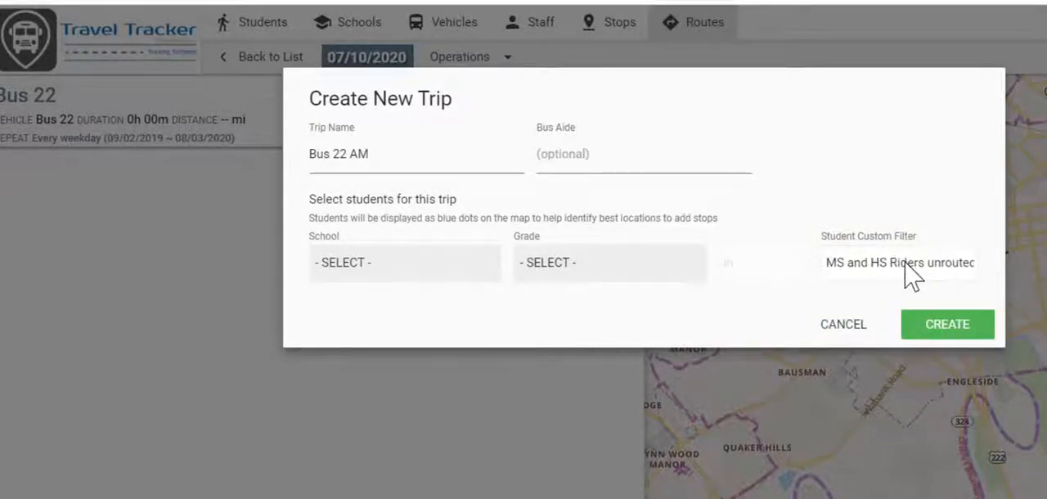
left_click(977, 334)
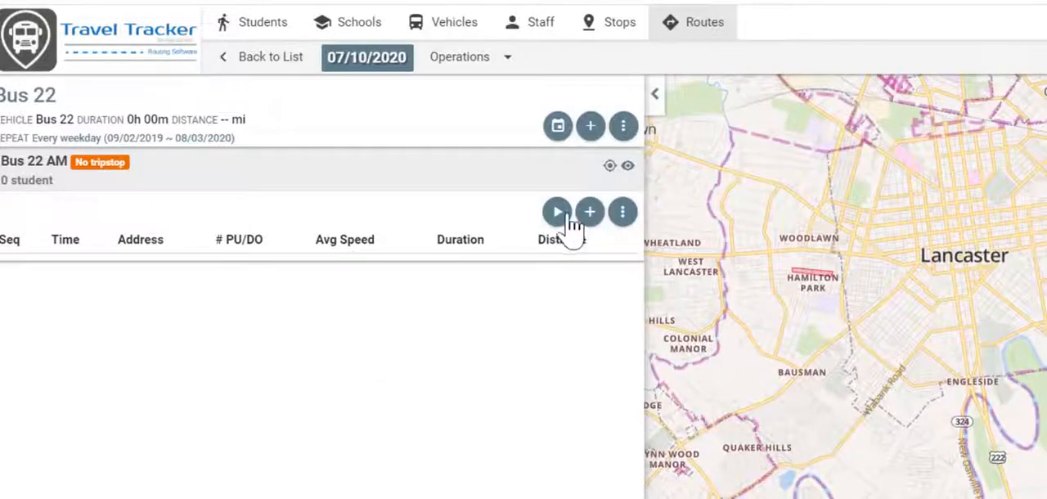
- Automatically generate tripstops for the unassigned students of the Bus 22 AM trip and save the stops with their student assignments
left_click(593, 215)
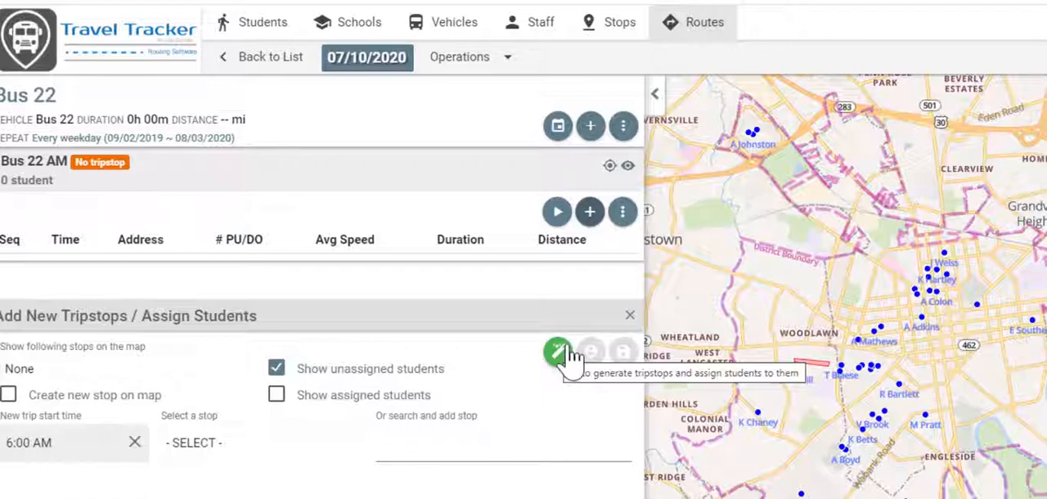
left_click(559, 358)
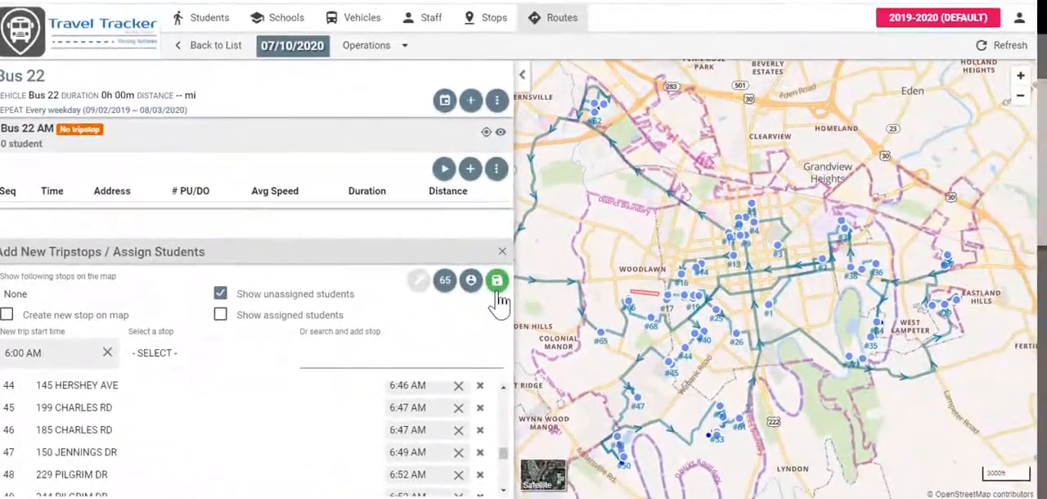
left_click(525, 296)
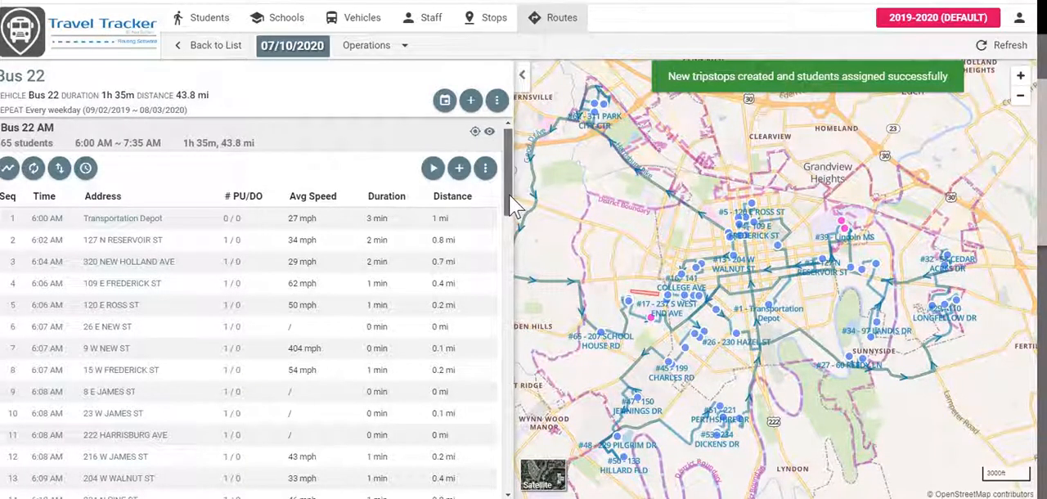
left_click_drag(514, 208, 514, 155)
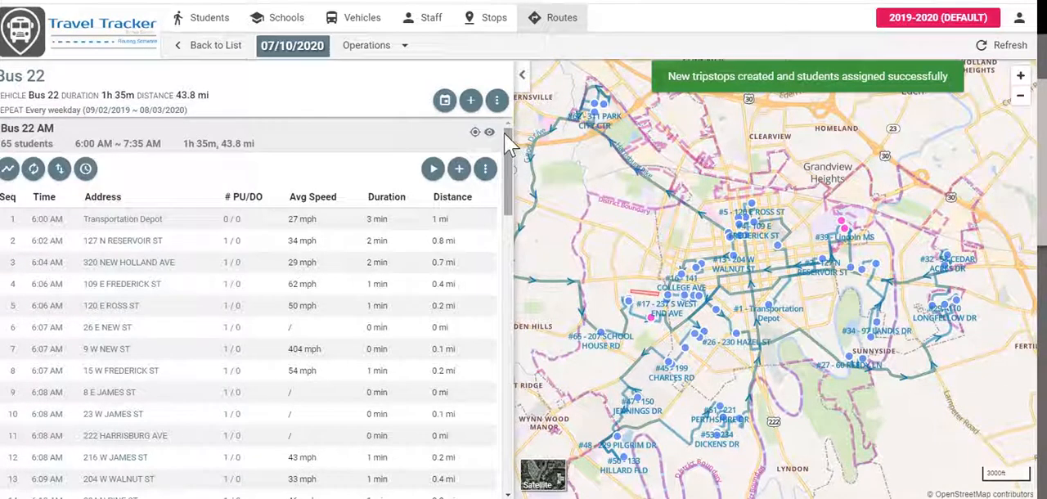